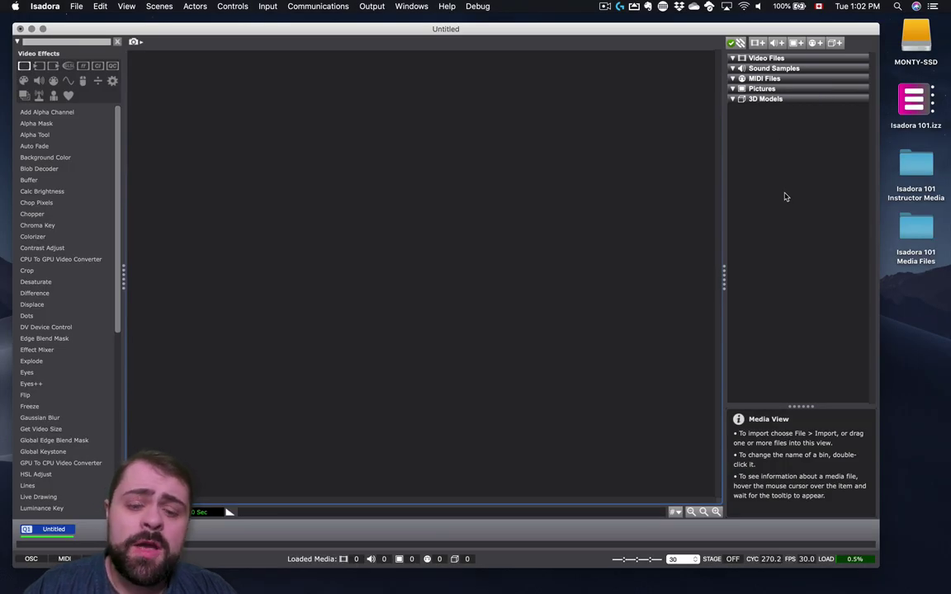
Import all eleven files from the Isadora 101 Media Files folder into Isadora's media bin, then close the folder
double_click(911, 232)
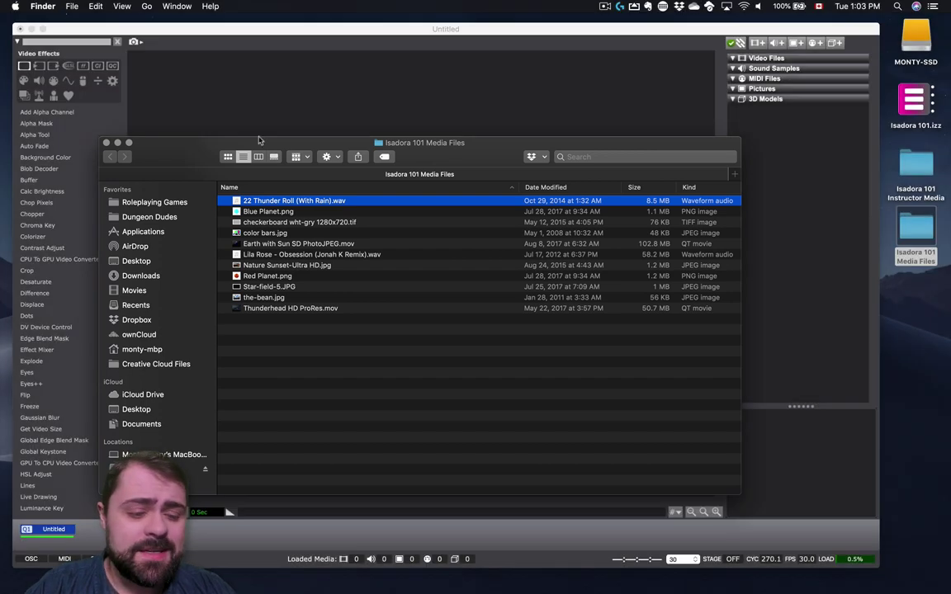
left_click(278, 311, "shift")
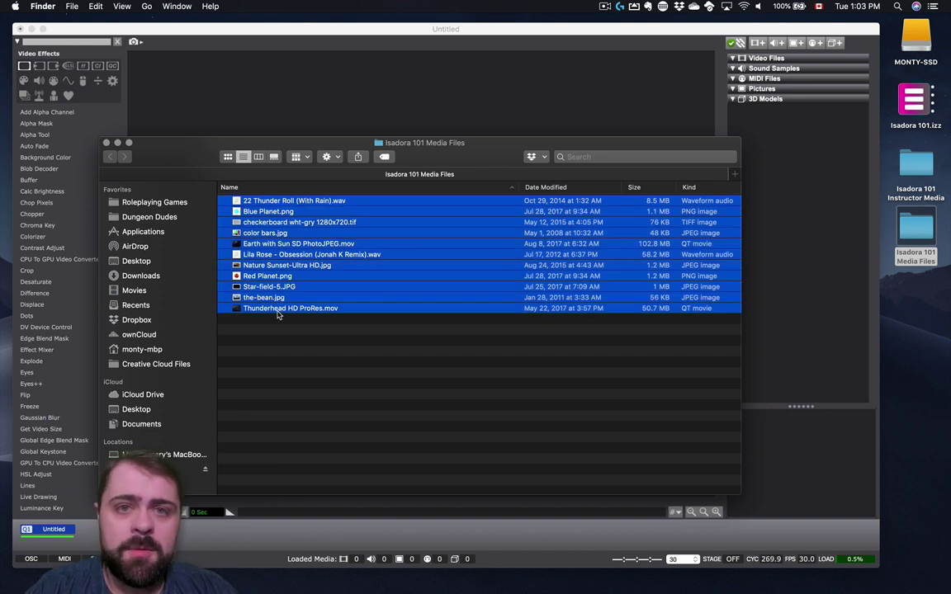
left_click_drag(277, 314, 809, 224)
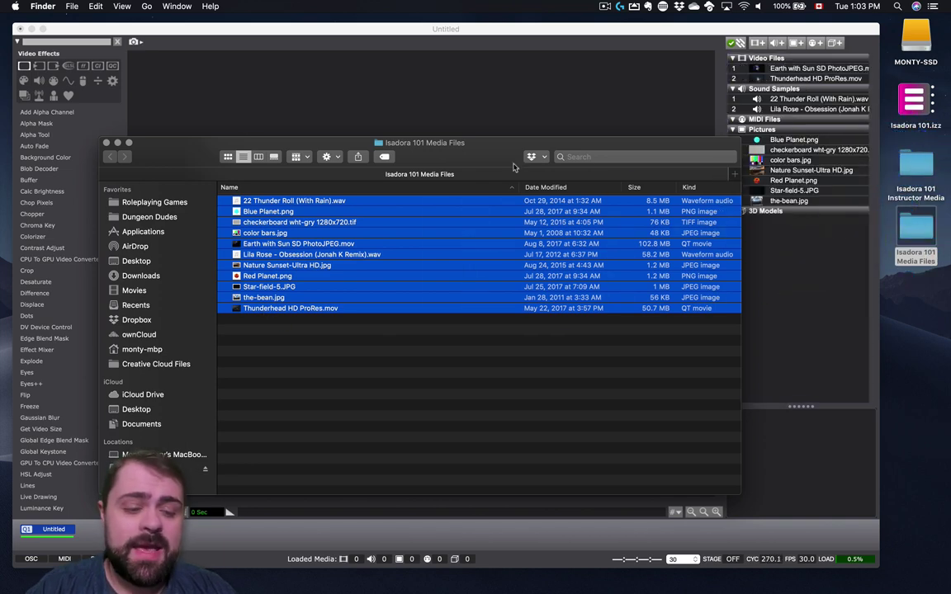
left_click(106, 143)
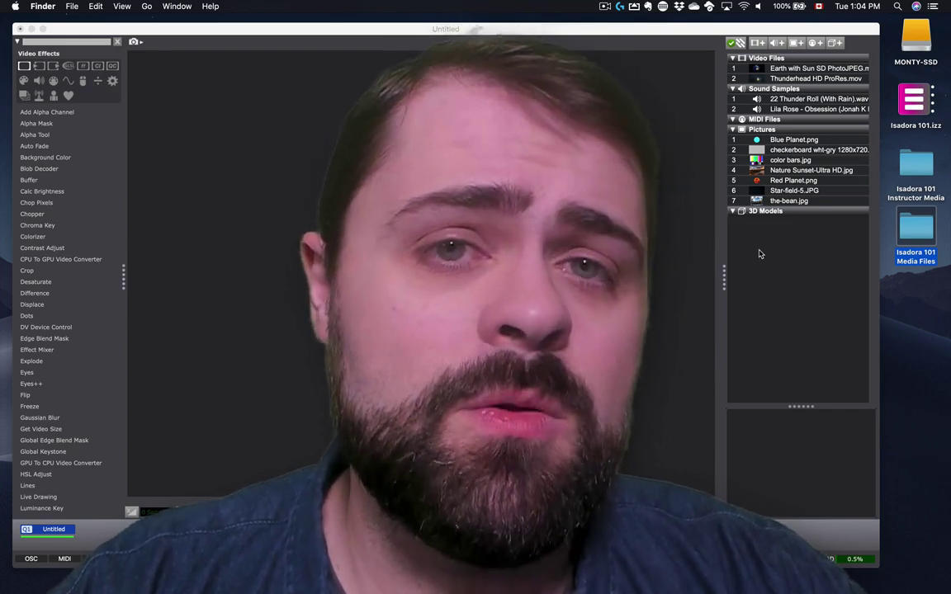
Switch back to the untitled Isadora 3 project showing the two videos, two sounds and seven pictures
left_click(761, 253)
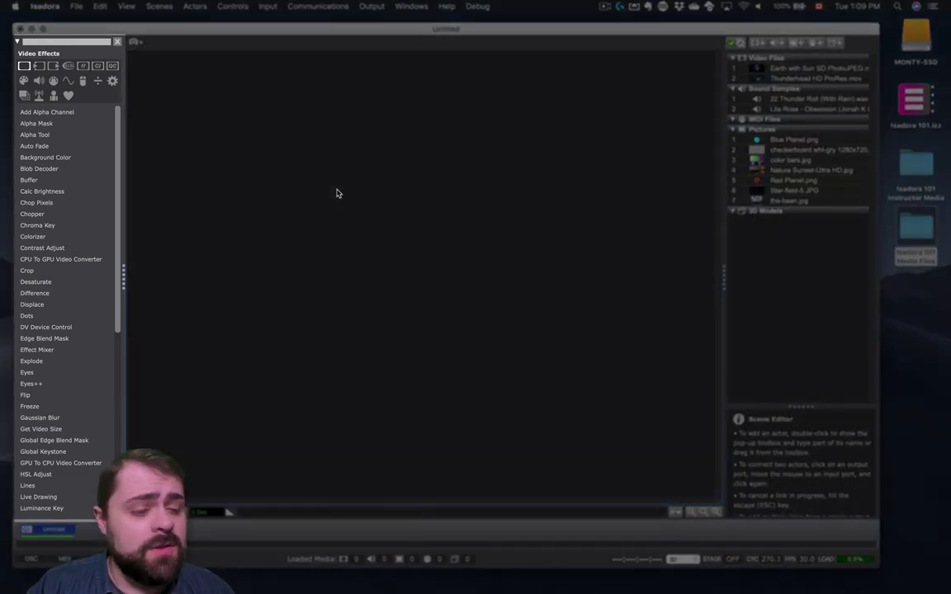
Browse the toolbox categories and leave the actor list filtered to Video Sources, such as Movie Player
left_click(36, 202)
scroll(48, 207, "down", 4)
scroll(48, 206, "up", 4)
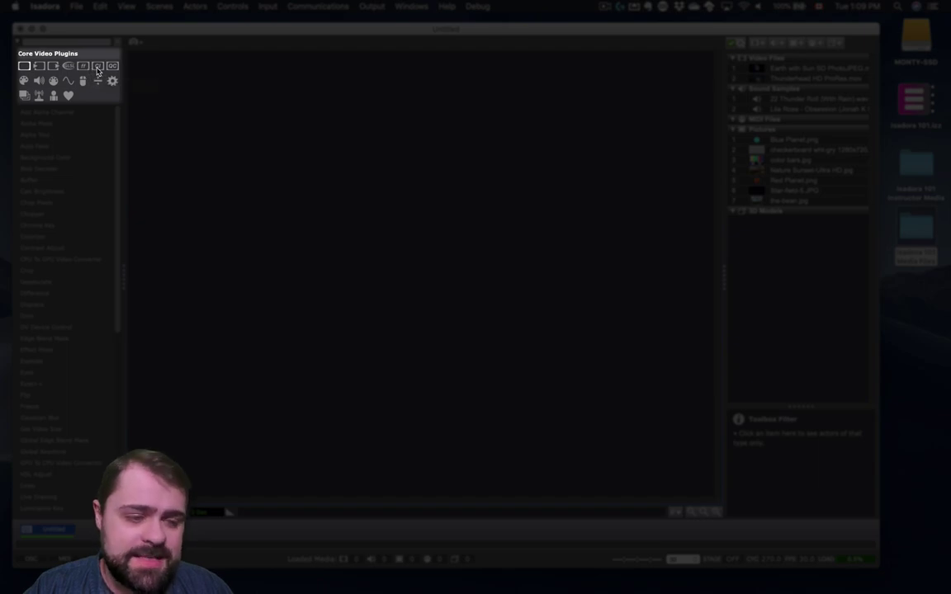
left_click(39, 66)
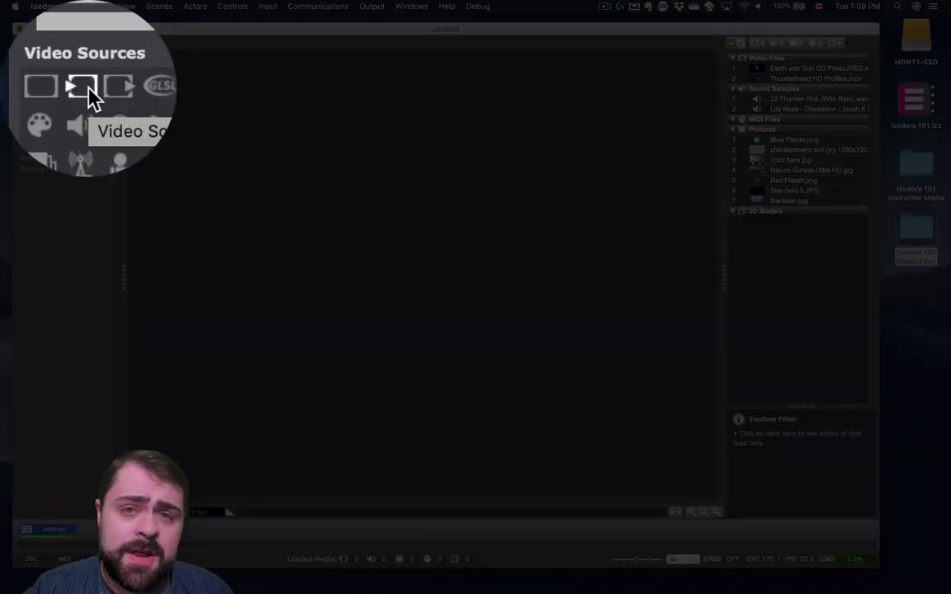
left_click(53, 66)
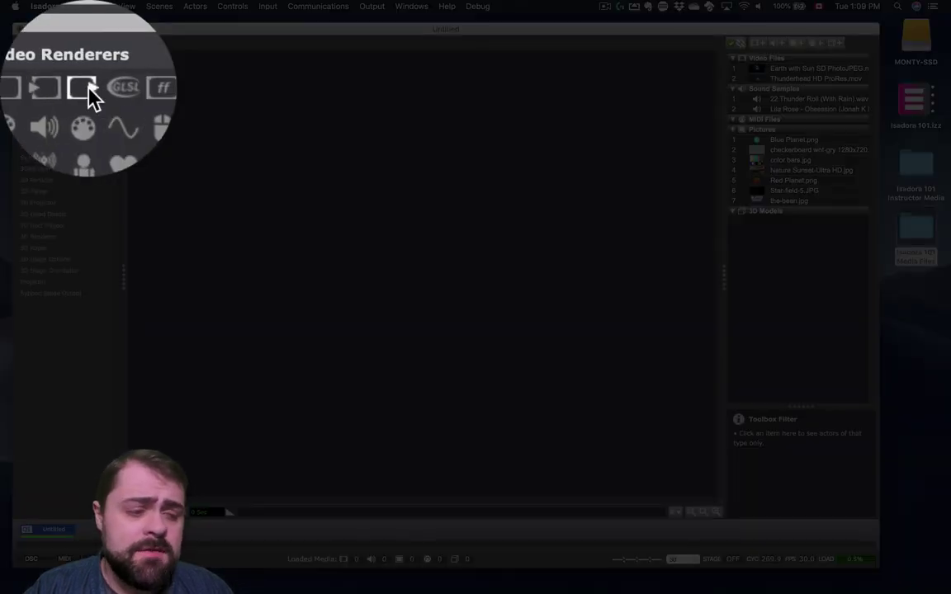
left_click(80, 78)
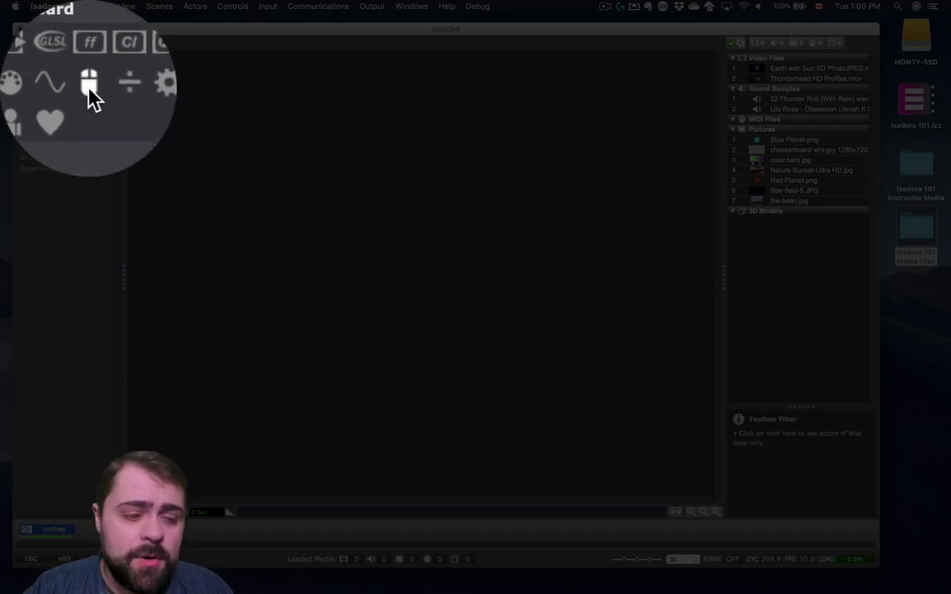
left_click(109, 87)
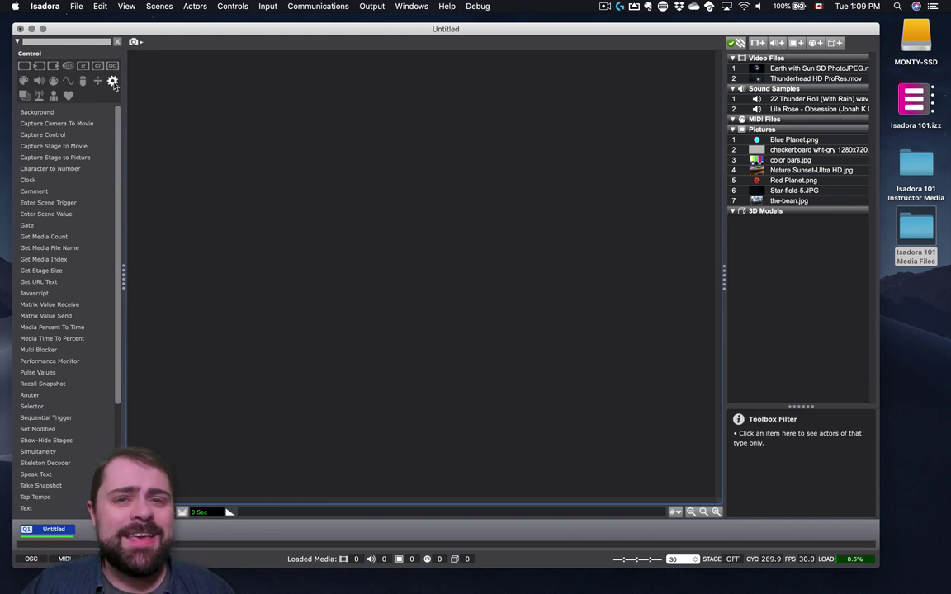
left_click(39, 69)
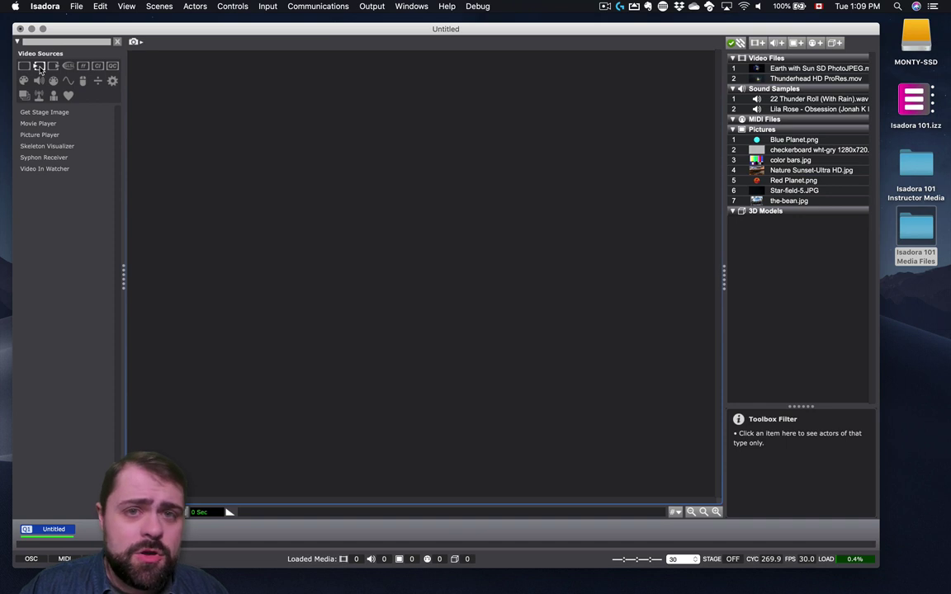
Search the actor toolbox for 'movie' and drop a Movie Player into the scene
left_click(32, 42)
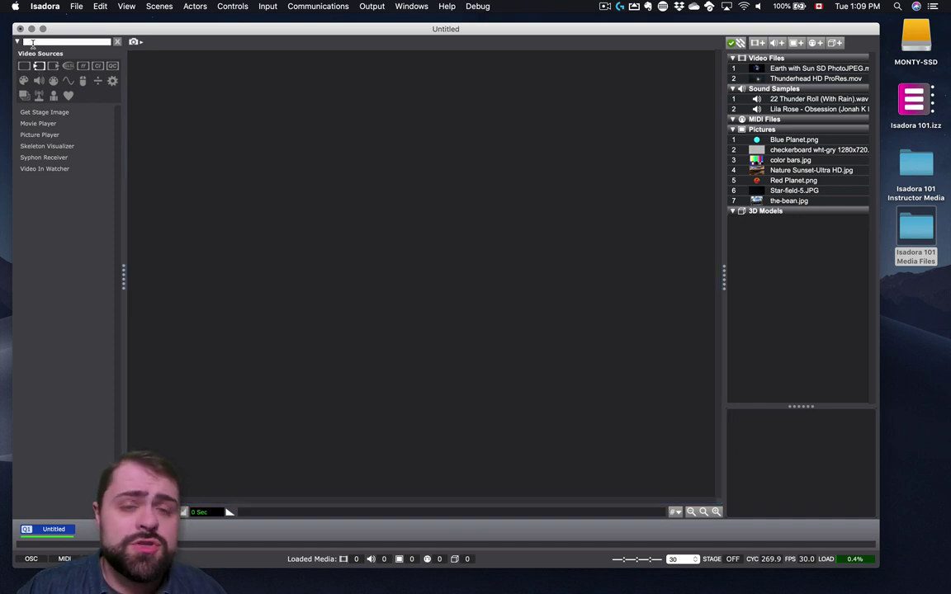
type("movie")
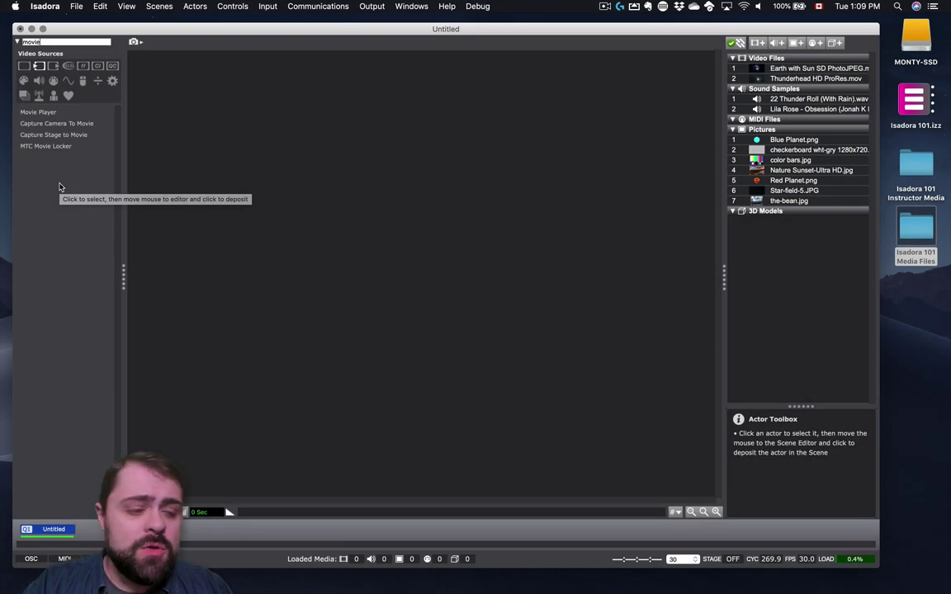
left_click(52, 111)
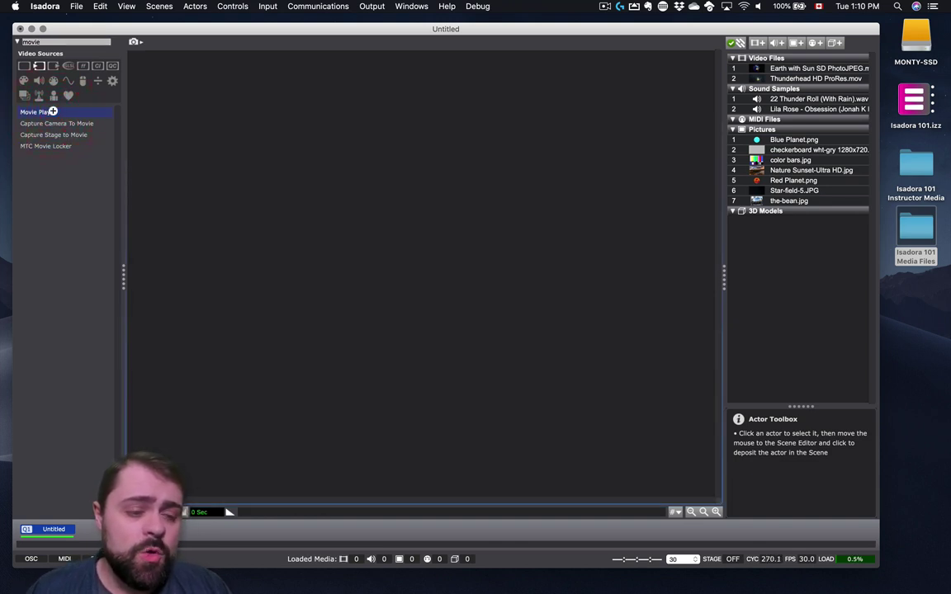
left_click(388, 162)
Select the Movie Player and move it around the Scene Editor
left_click_drag(388, 162, 289, 143)
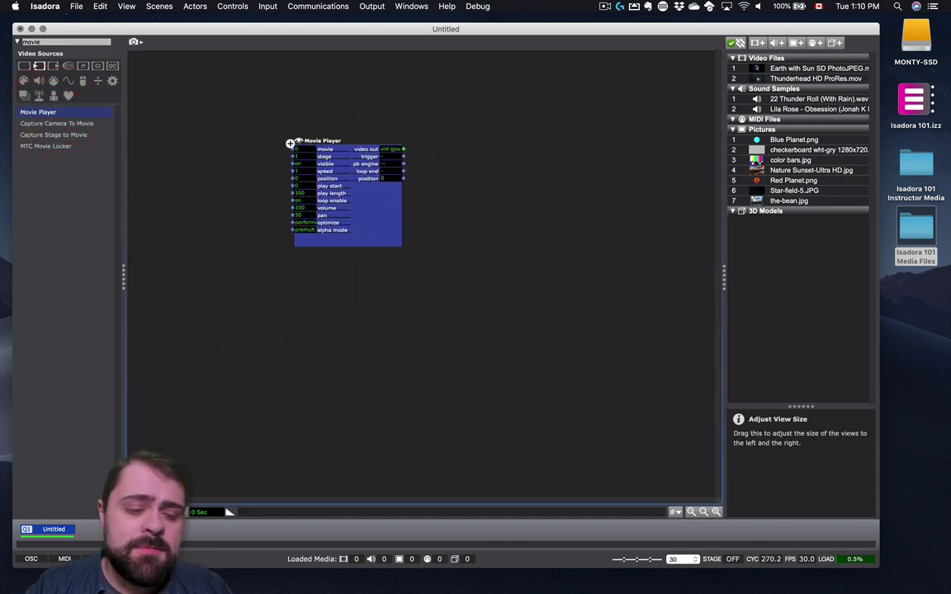
left_click(290, 145)
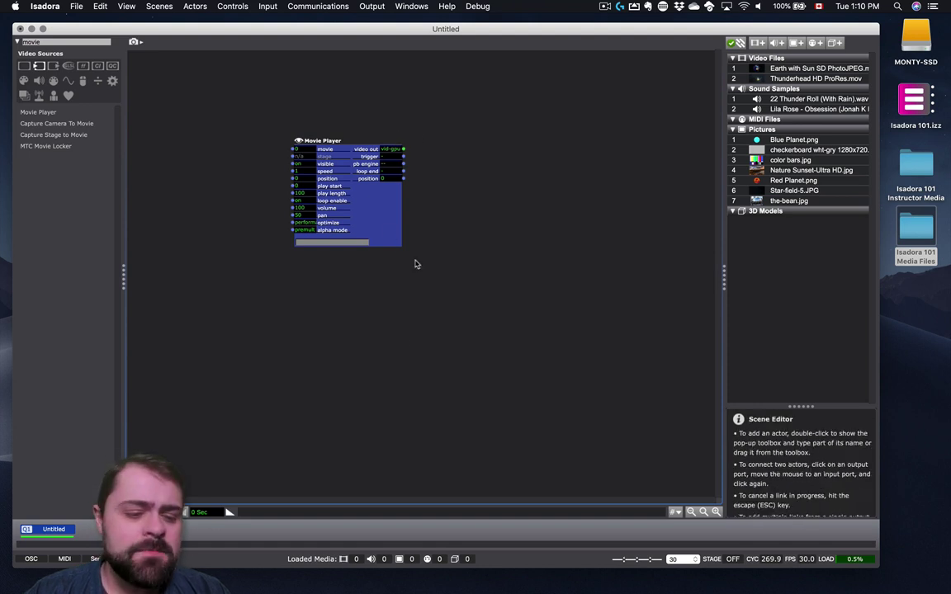
left_click_drag(371, 223, 431, 244)
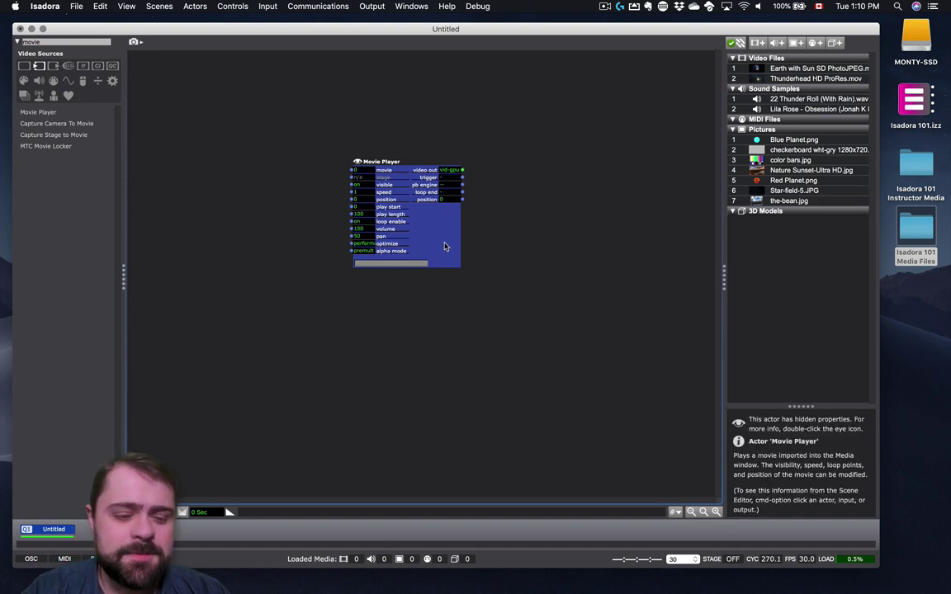
scroll(437, 255, "right", 3)
scroll(438, 256, "down", 1)
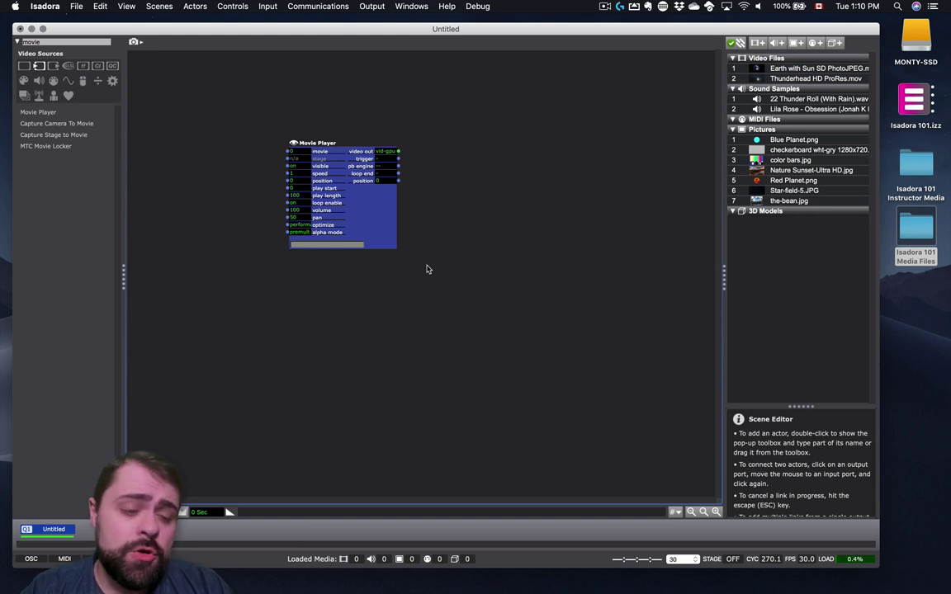
Box-select and delete the old Movie Player, then place a new Movie Player mid-scene
left_click_drag(198, 82, 609, 391)
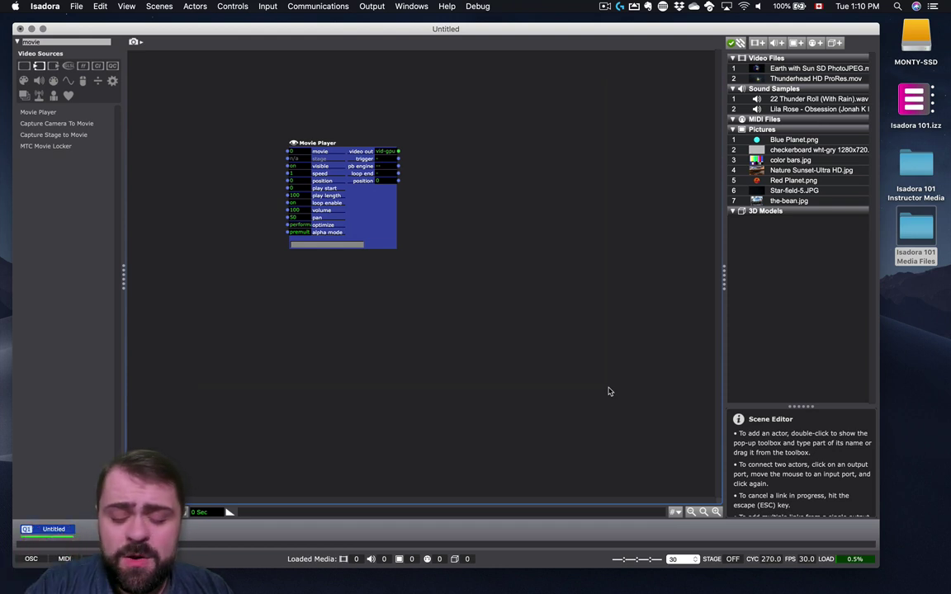
key("BackSpace")
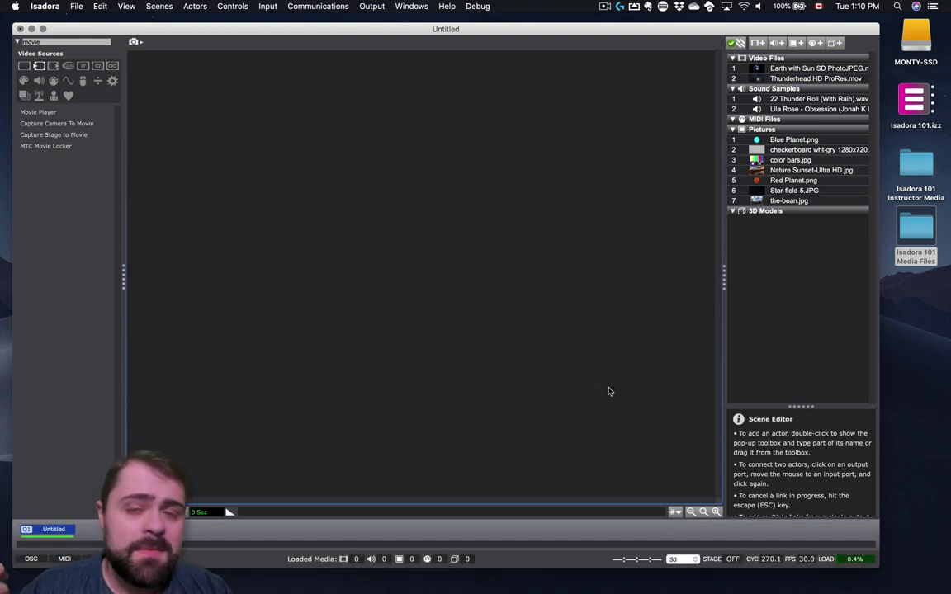
left_click(38, 111)
left_click(338, 169)
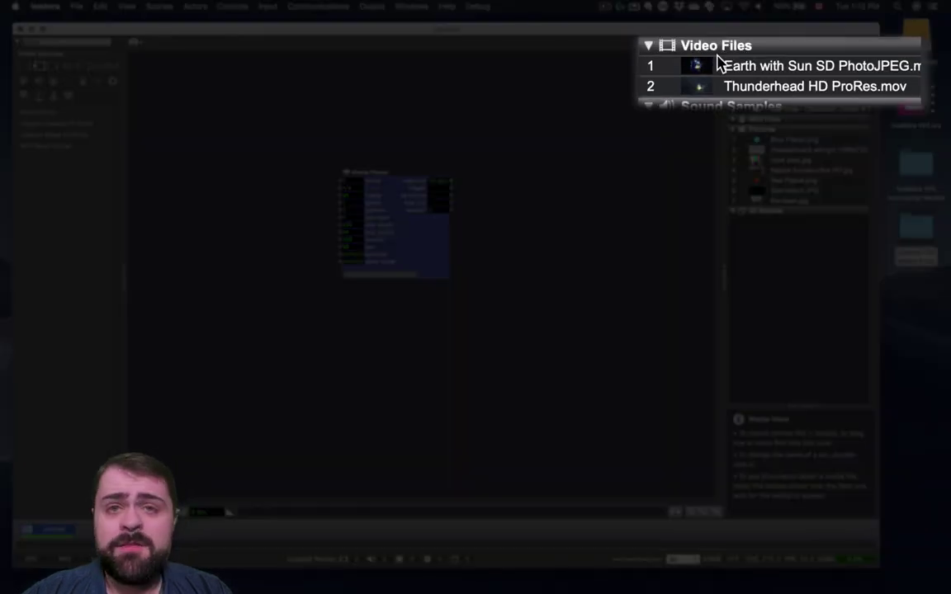
Set the Movie Player's movie input to 1 (Earth with Sun SD PhotoJPEG.mov) and nudge it left
mouse_move(753, 67)
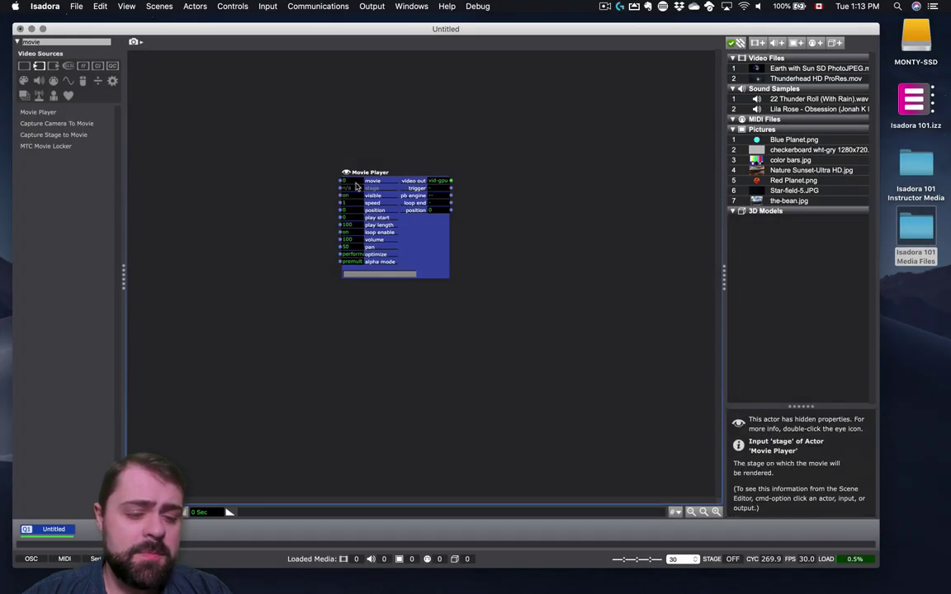
mouse_move(355, 183)
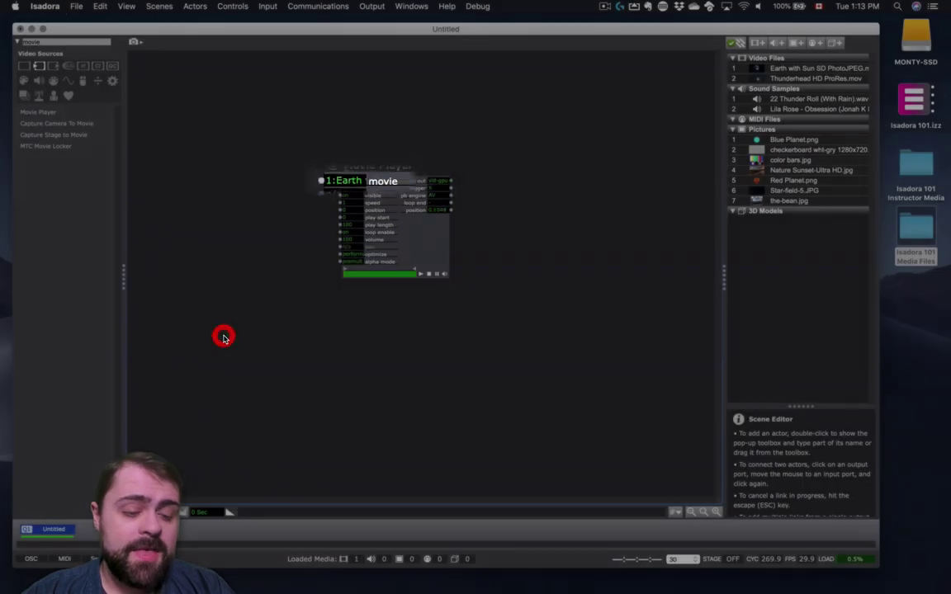
left_click(223, 339)
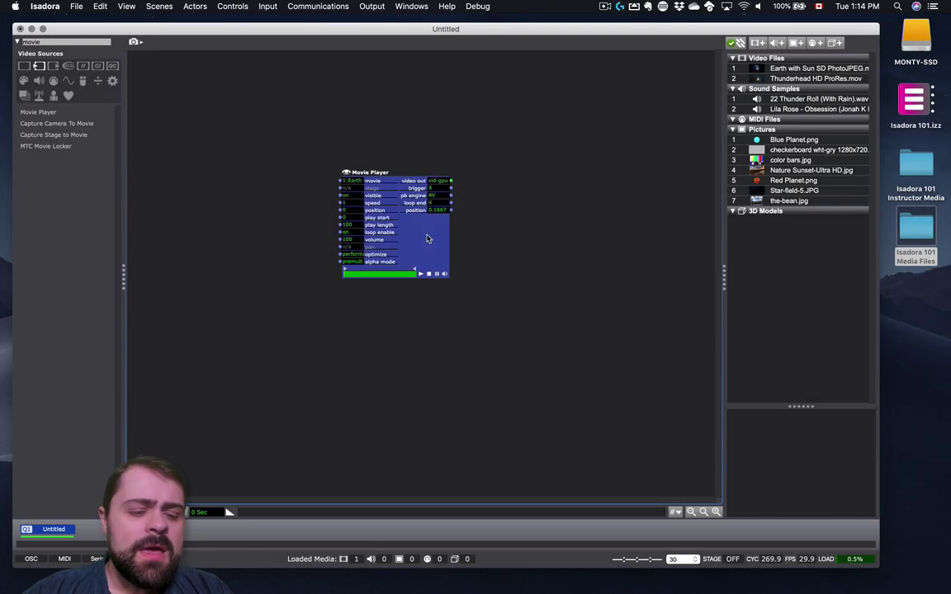
left_click_drag(426, 239, 397, 241)
left_click(452, 243)
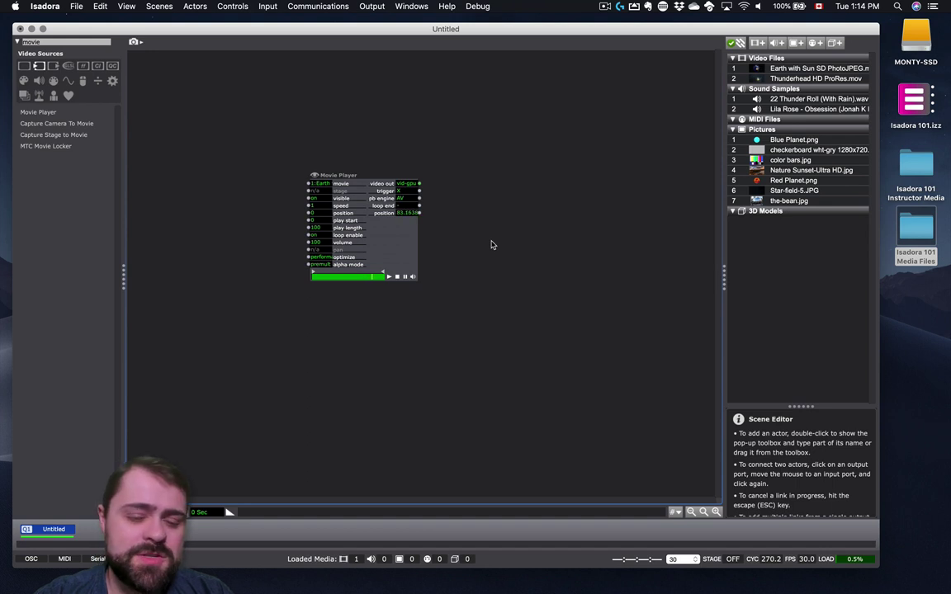
Add a Projector actor by searching 'project', then align it beside the Movie Player
double_click(511, 221)
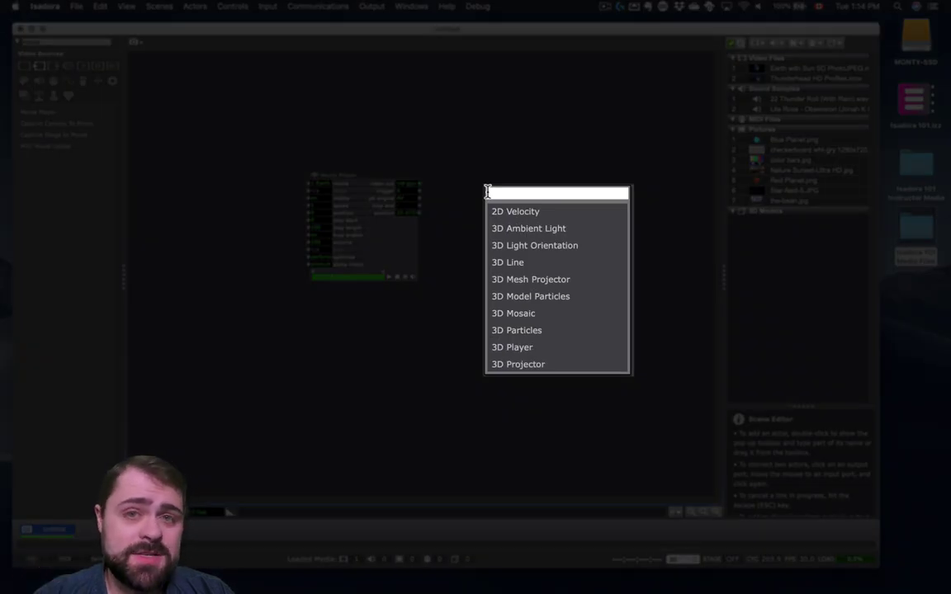
type("project")
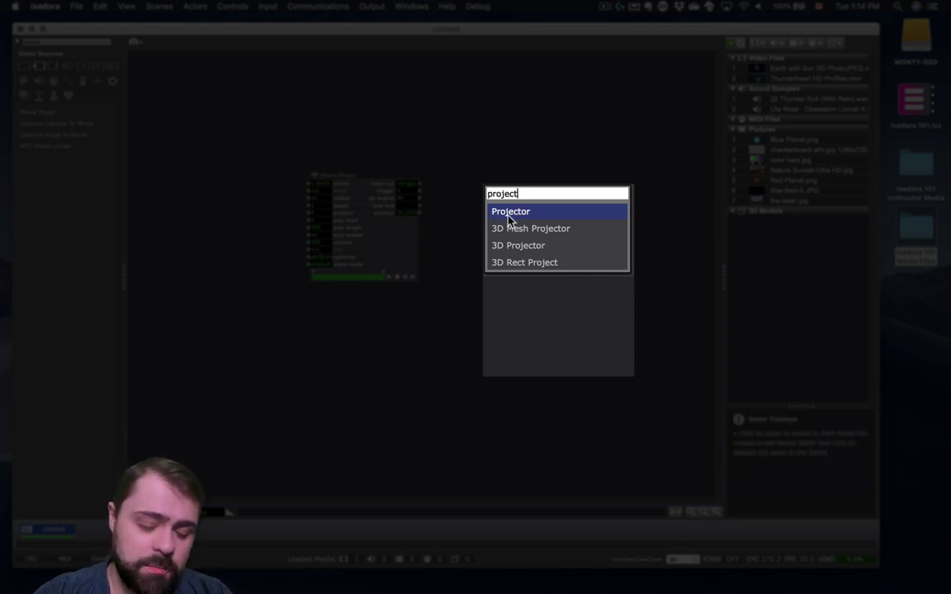
left_click(510, 216)
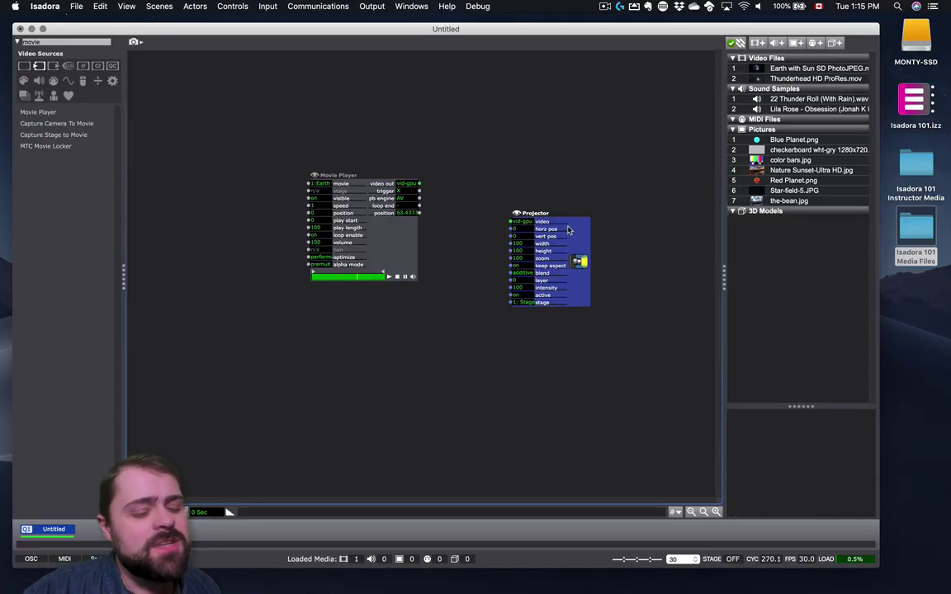
left_click_drag(524, 240, 555, 190)
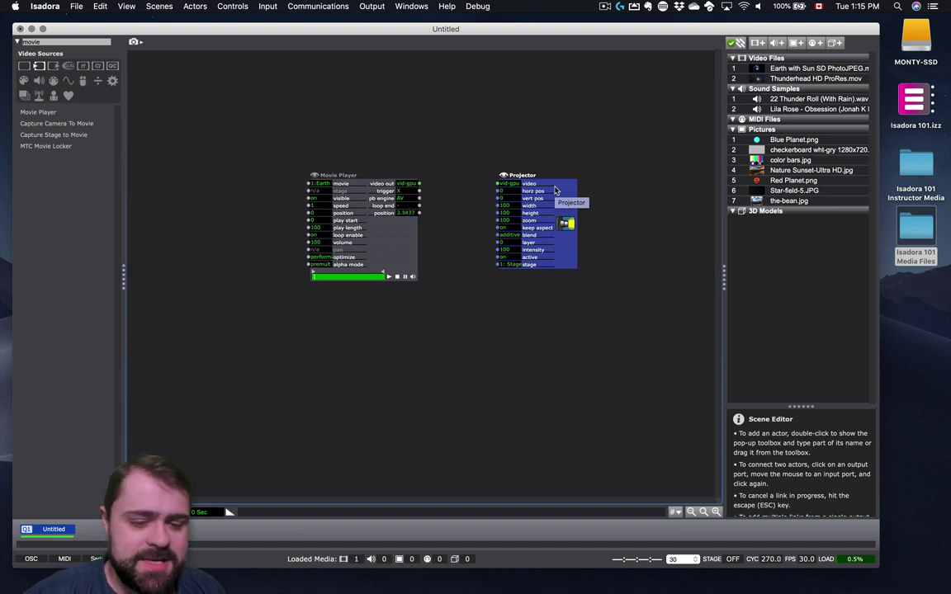
left_click(445, 118)
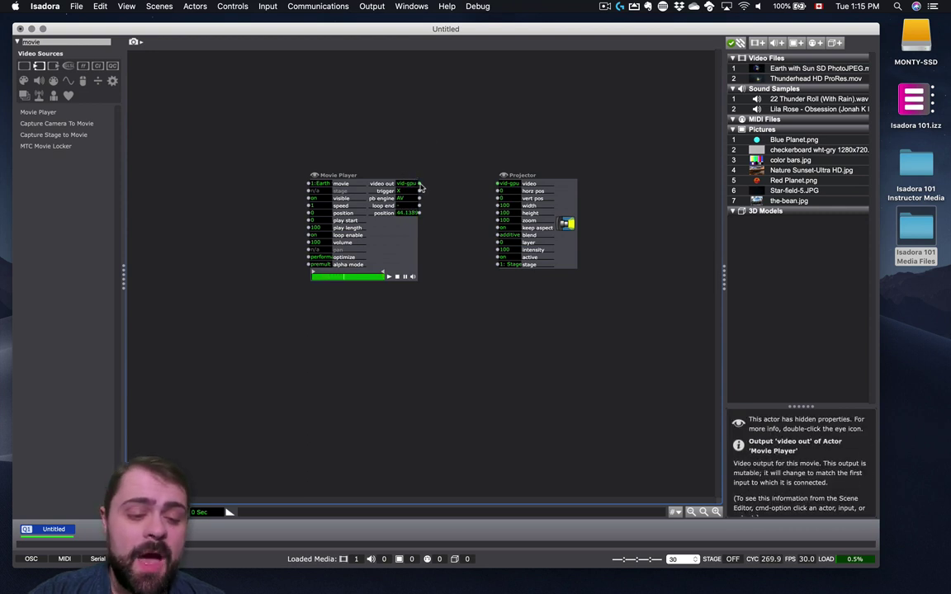
Link the Movie Player's 'video out' port to the Projector's 'video' input
left_click(420, 185)
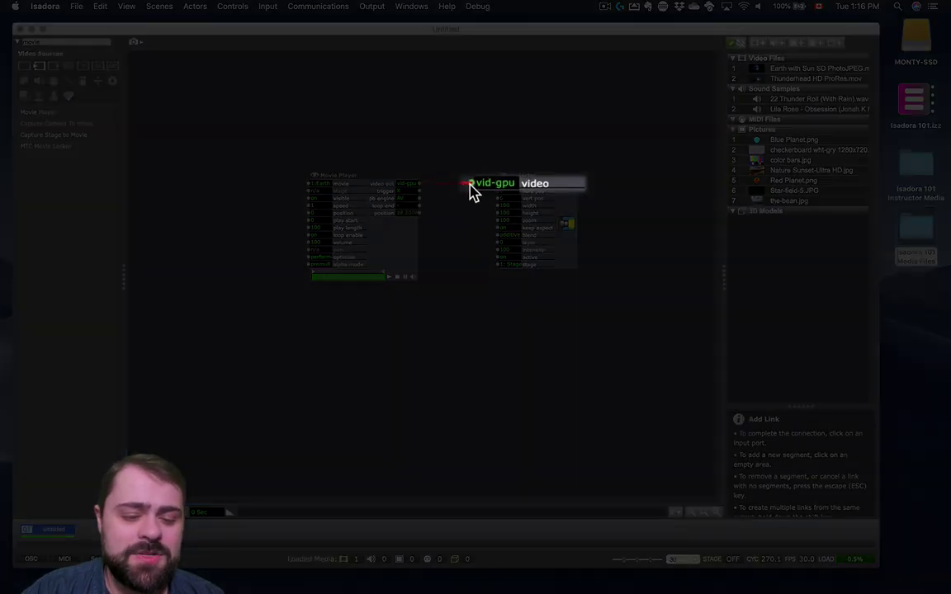
left_click(496, 185)
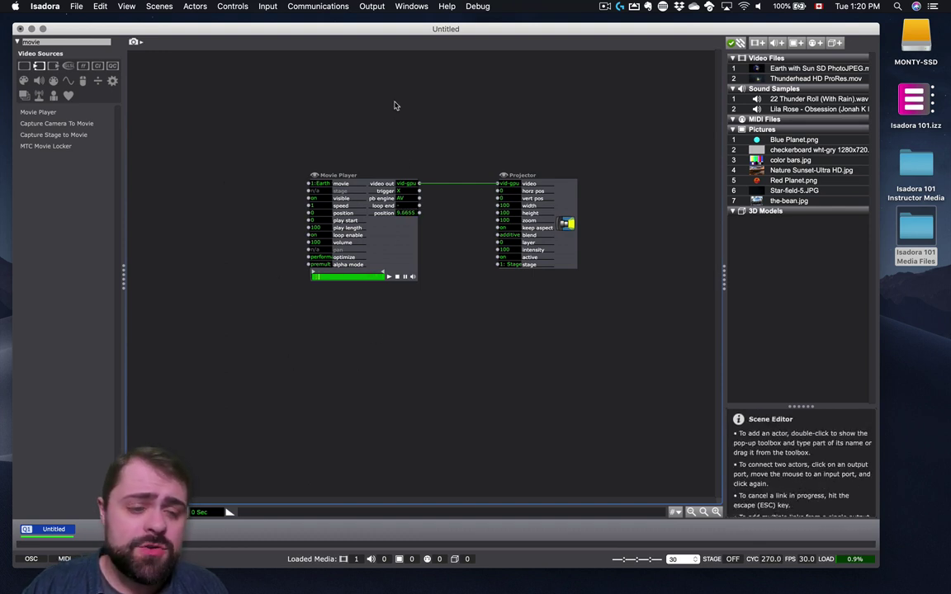
Open the Output menu in the menu bar
left_click(372, 7)
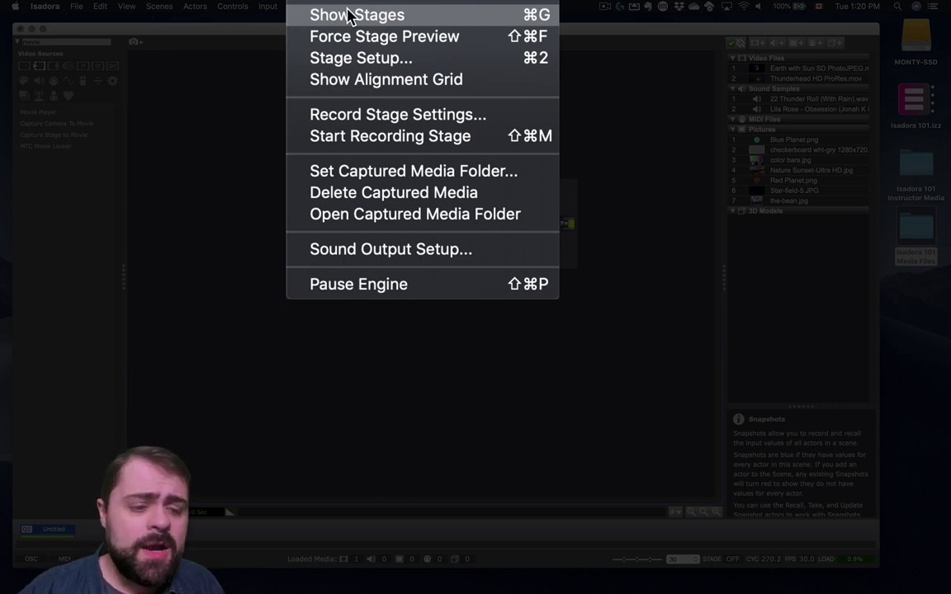
Turn on Force Stage Preview and move the Stage 1 window to the lower right of the Scene Editor
left_click(383, 31)
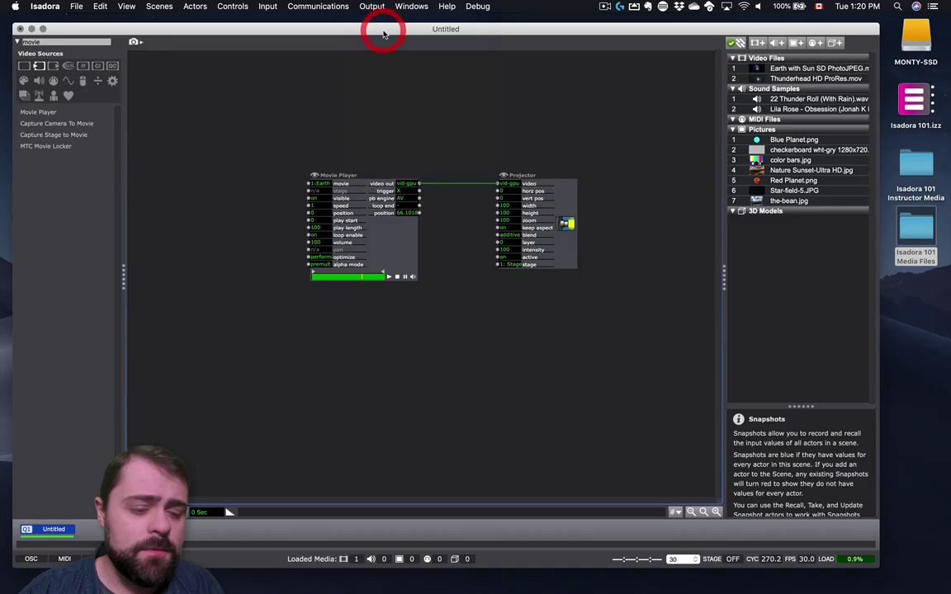
left_click_drag(179, 429, 320, 334)
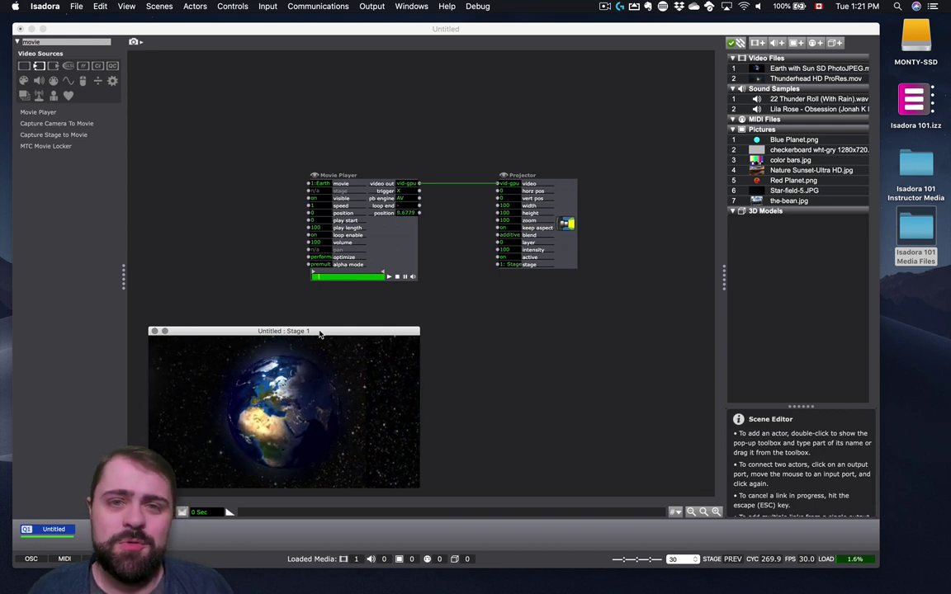
left_click_drag(320, 333, 601, 327)
left_click(343, 175)
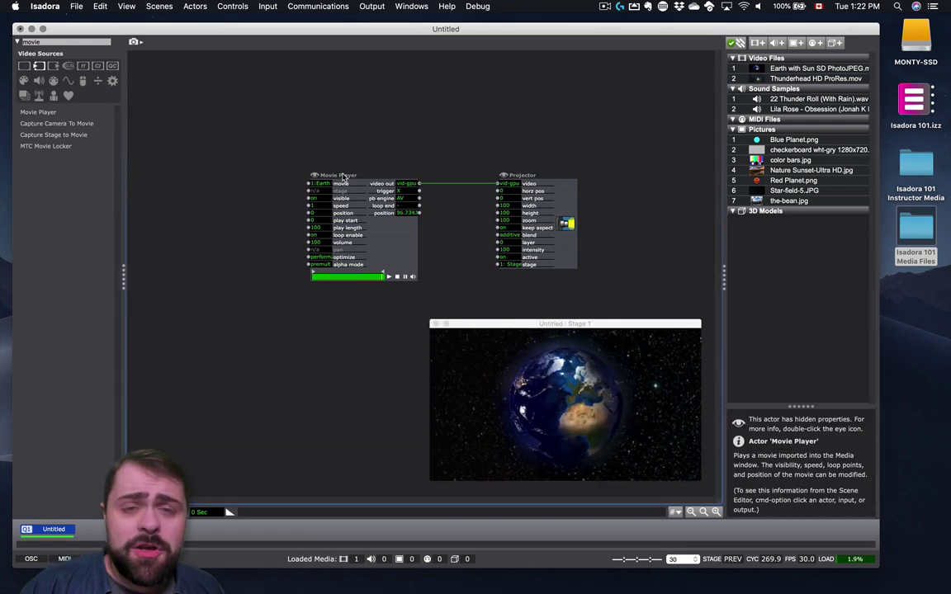